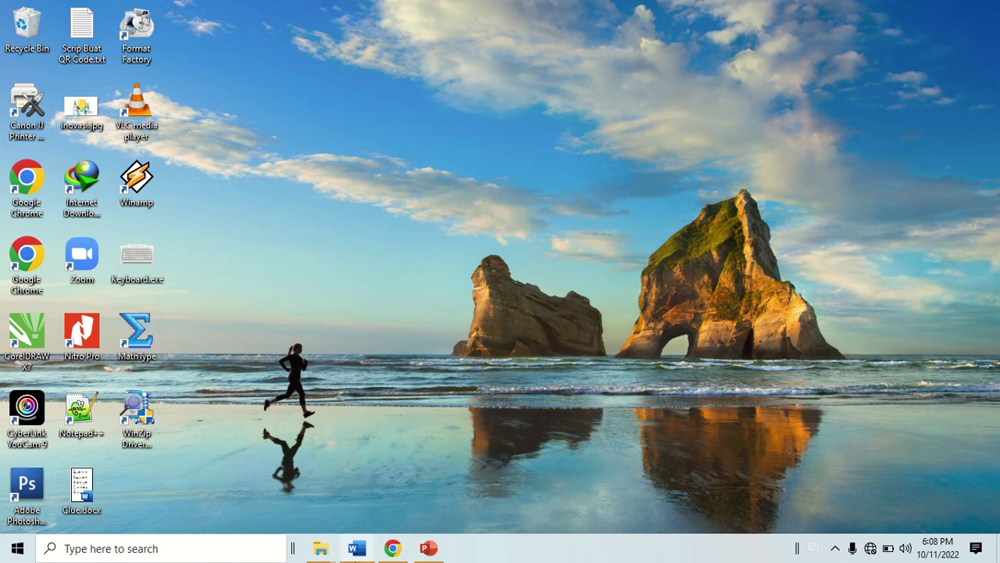
Switch to the open Word document 'SOAL PTS SOSIOLOGI KELAS 11 GASAL 22-23.docx' from the taskbar
left_click(356, 548)
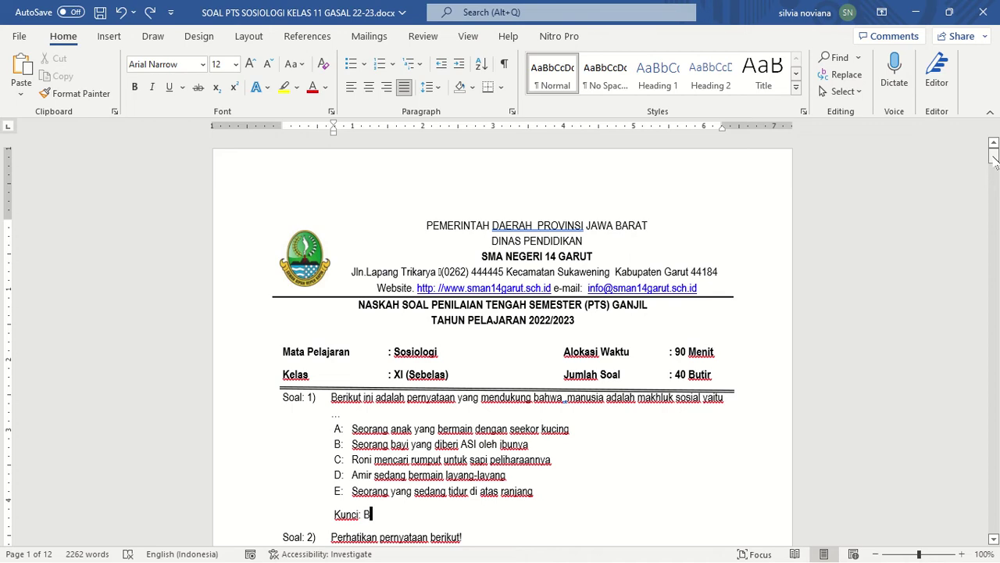
left_click_drag(993, 153, 995, 170)
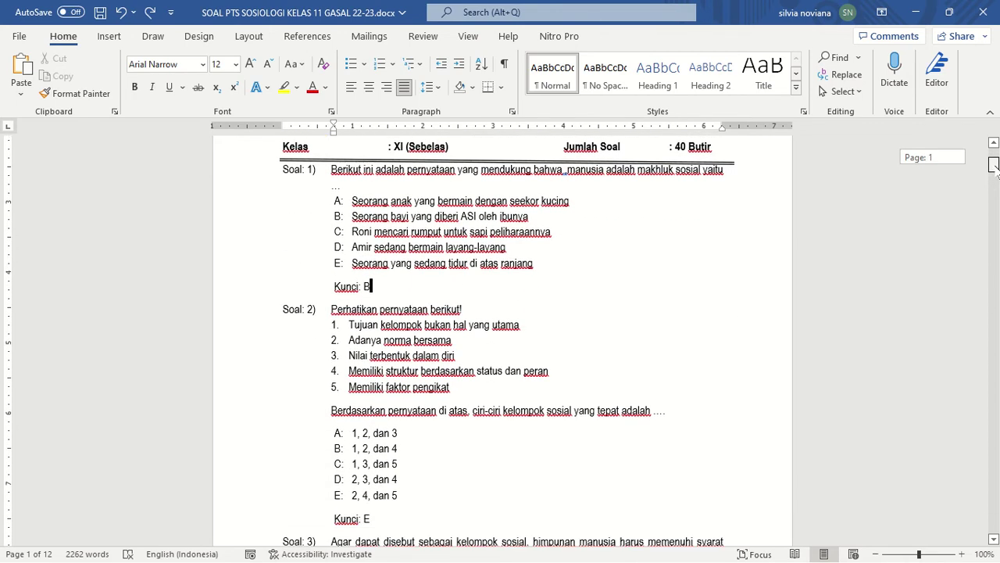
left_click_drag(993, 165, 993, 153)
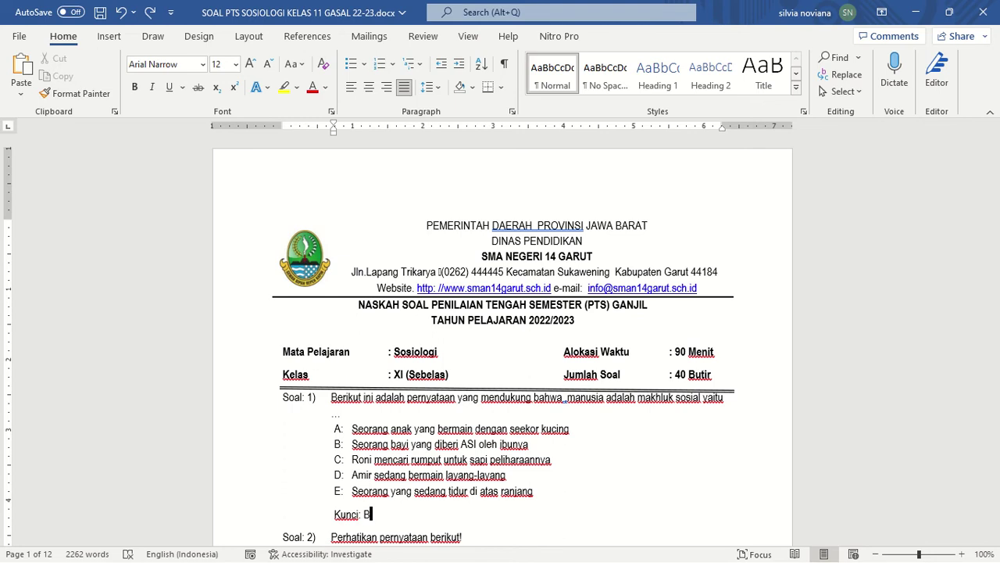
key("BackSpace")
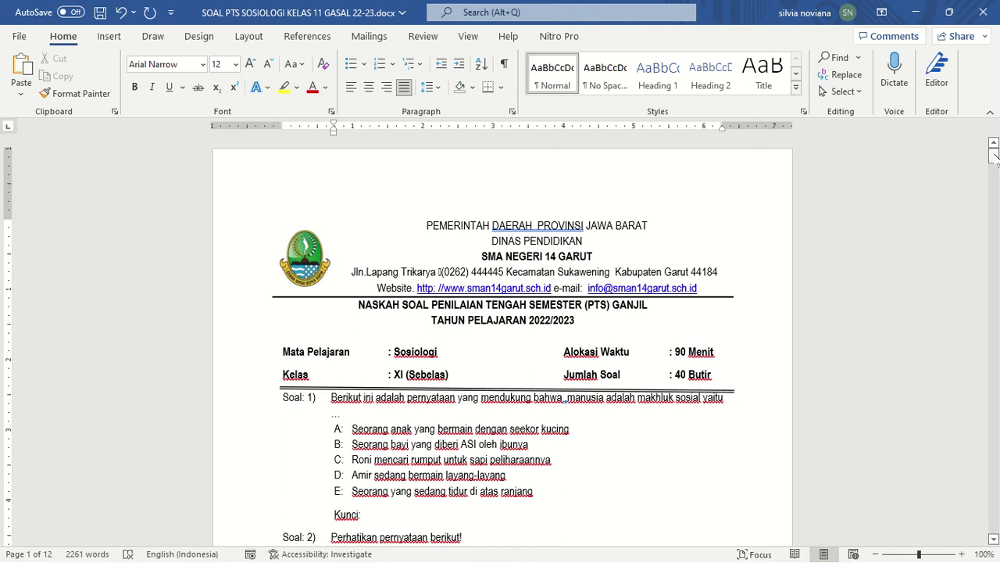
scroll(996, 156, "down", 5)
left_click(397, 476)
type("E")
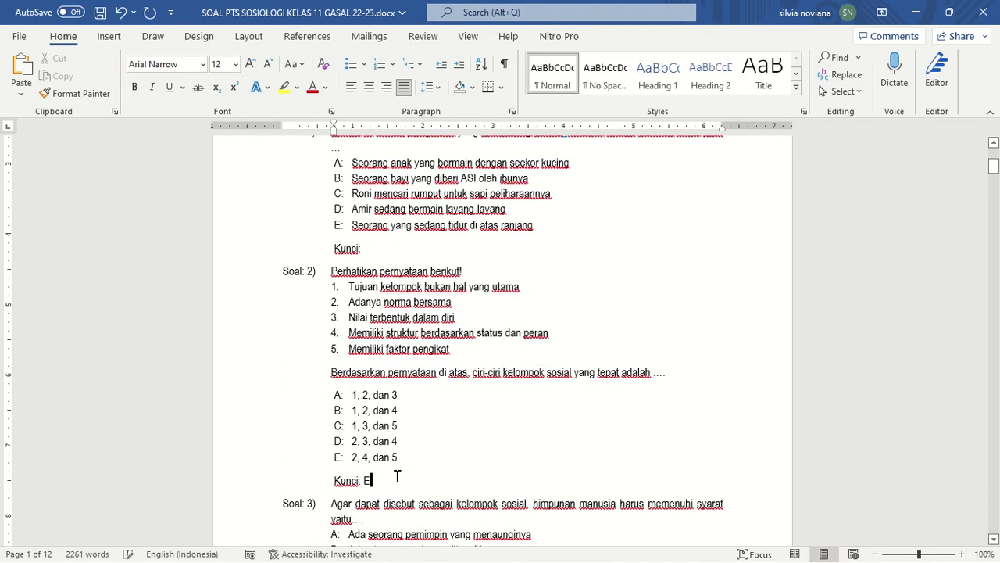
key("BackSpace")
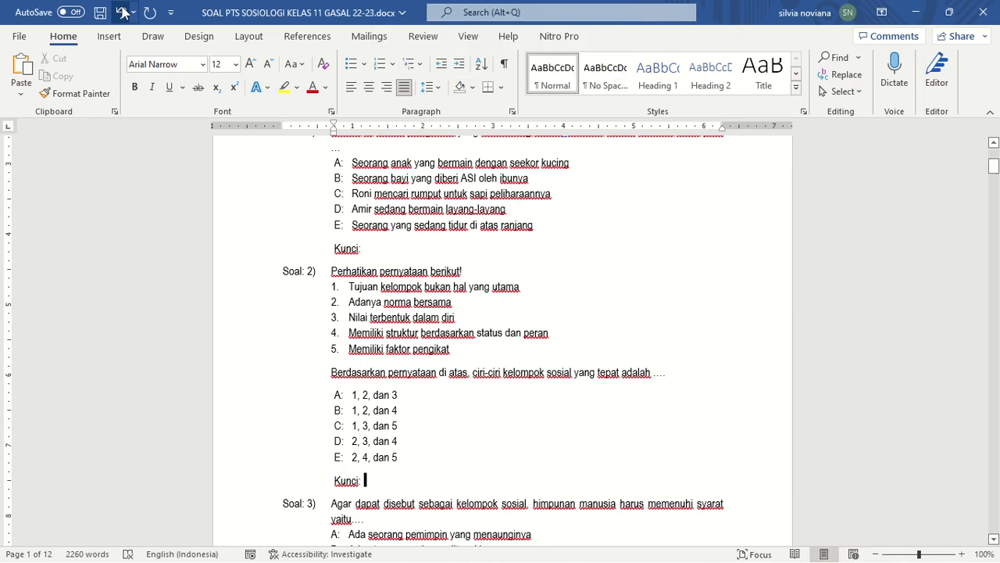
left_click(122, 11)
type("B")
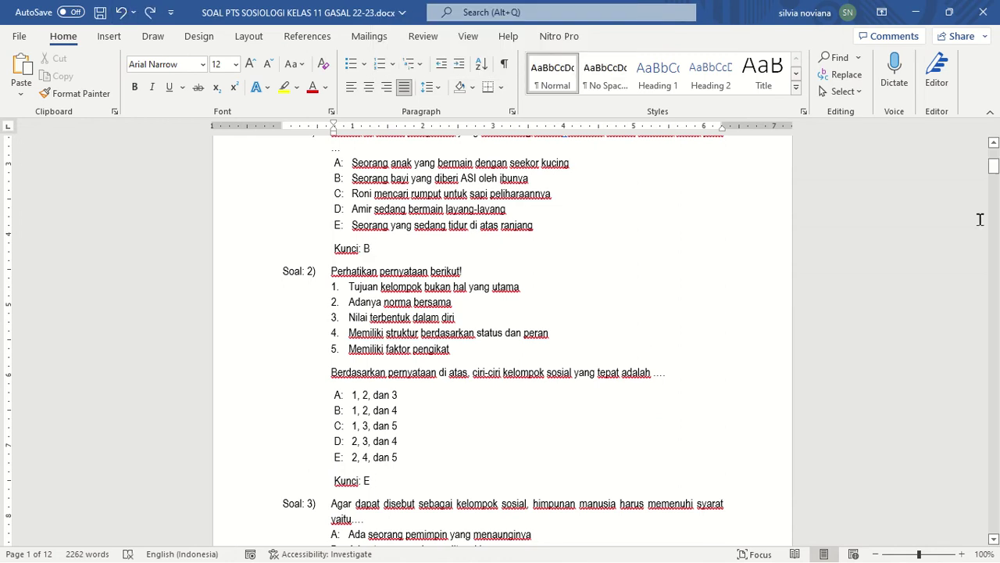
left_click_drag(994, 171, 994, 154)
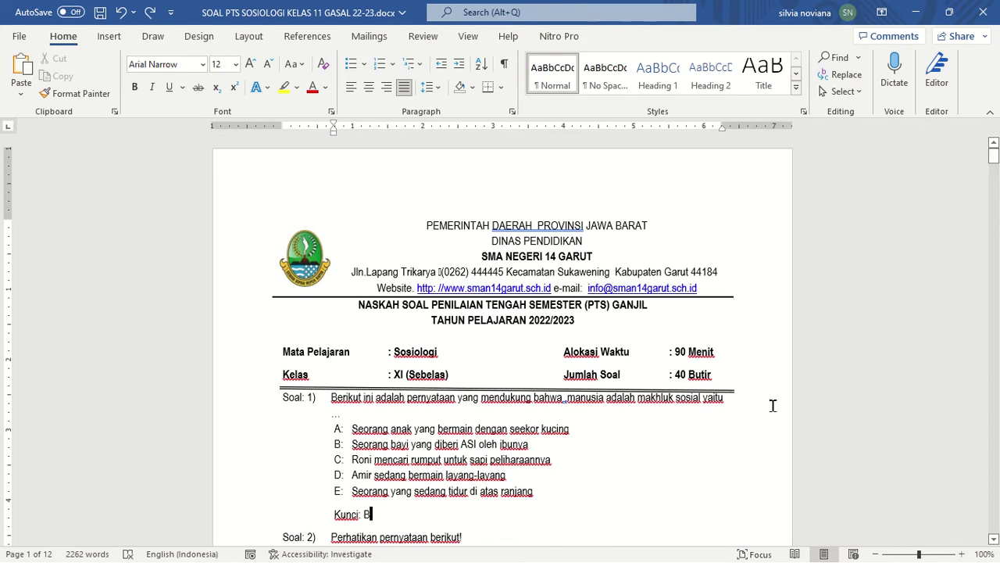
Open Find and Replace and clear the old 'Kunci : D' search text, keeping 'Kunci:' as replacement
left_click(850, 75)
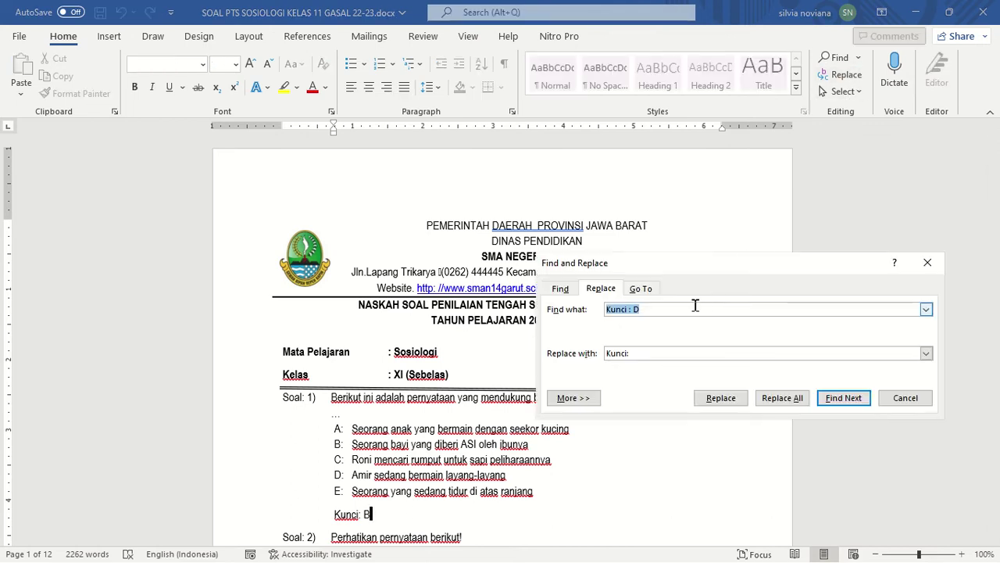
left_click(694, 307)
key("BackSpace")
key("BackSpace")
key("BackSpace")
key("BackSpace")
key("BackSpace")
key("BackSpace")
key("BackSpace")
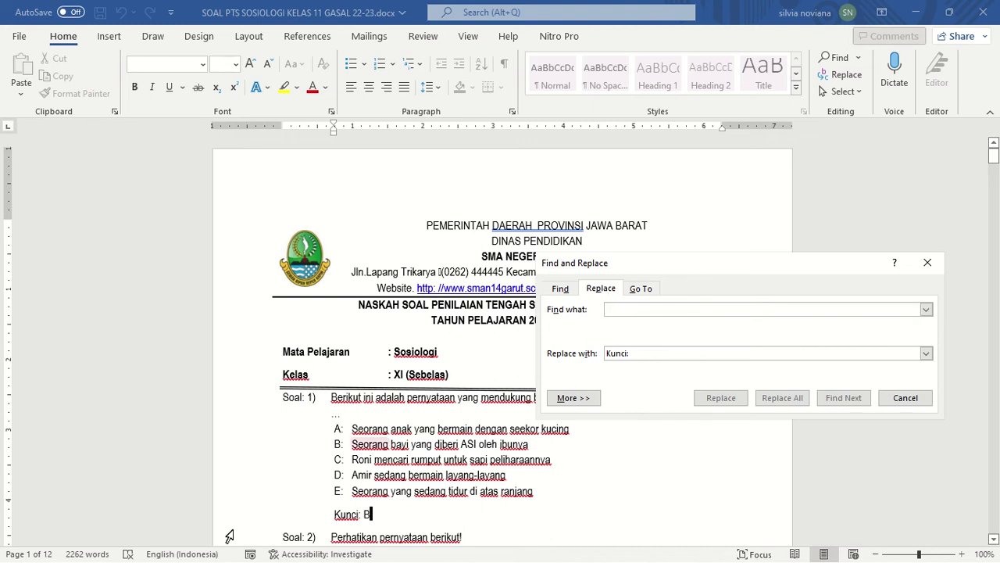
Return to the document and briefly select, then deselect, a 'Kunci: B' answer line
left_click(374, 514)
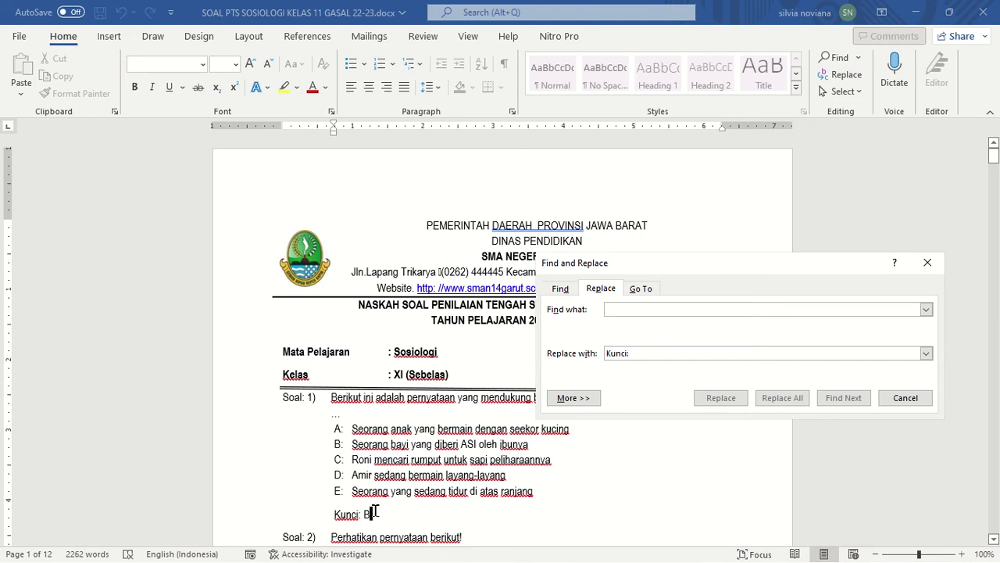
left_click(996, 156)
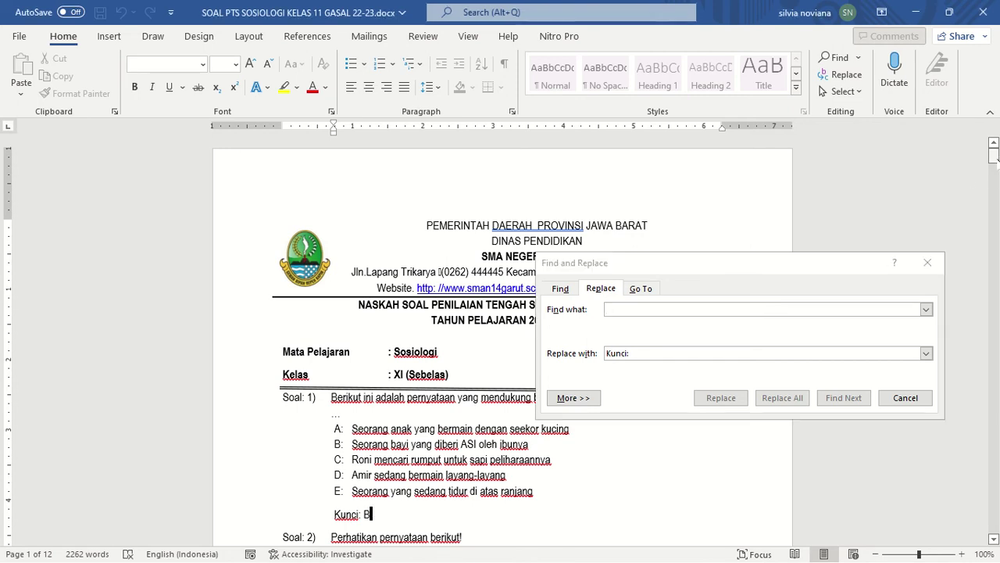
left_click_drag(995, 155, 994, 158)
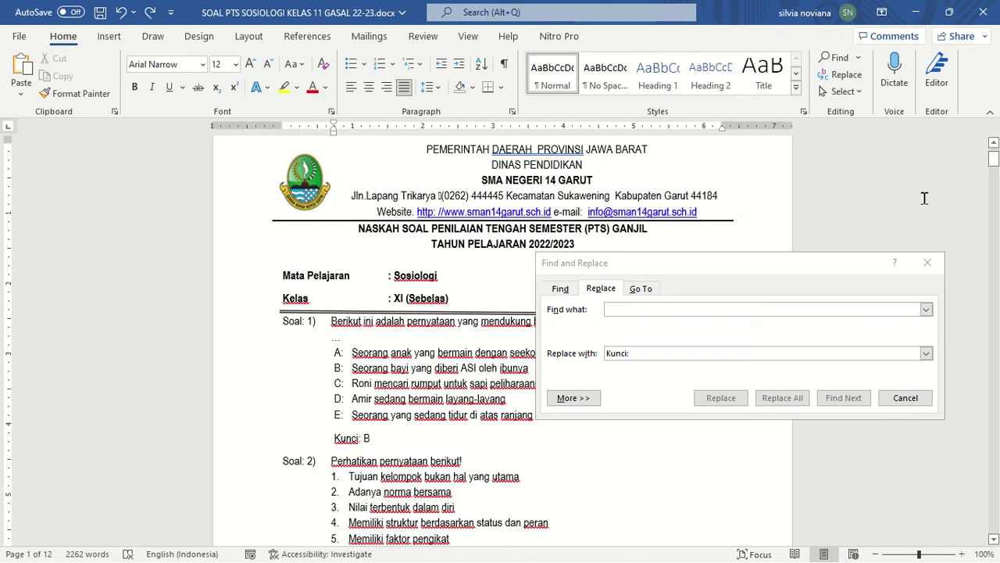
left_click_drag(334, 437, 372, 438)
left_click(373, 438)
Replace all 'Kunci: A' with a blank 'Kunci:', making 7 replacements
left_click(615, 311)
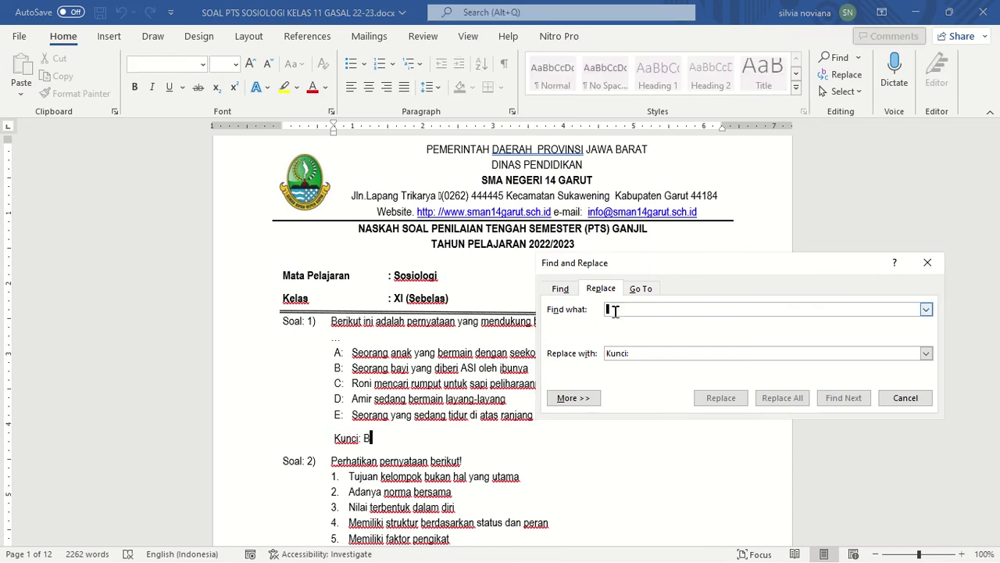
type("Ku")
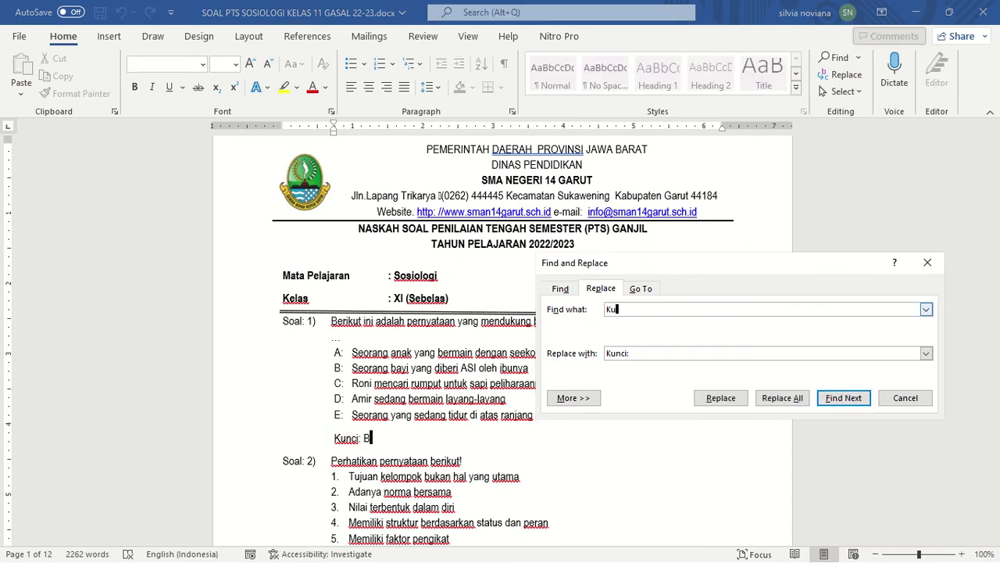
type("nci")
type(":")
left_click(639, 352)
key("BackSpace")
key("BackSpace")
key("BackSpace")
key("BackSpace")
type("Ku")
type("nci")
left_click(663, 309)
type("A")
left_click(782, 398)
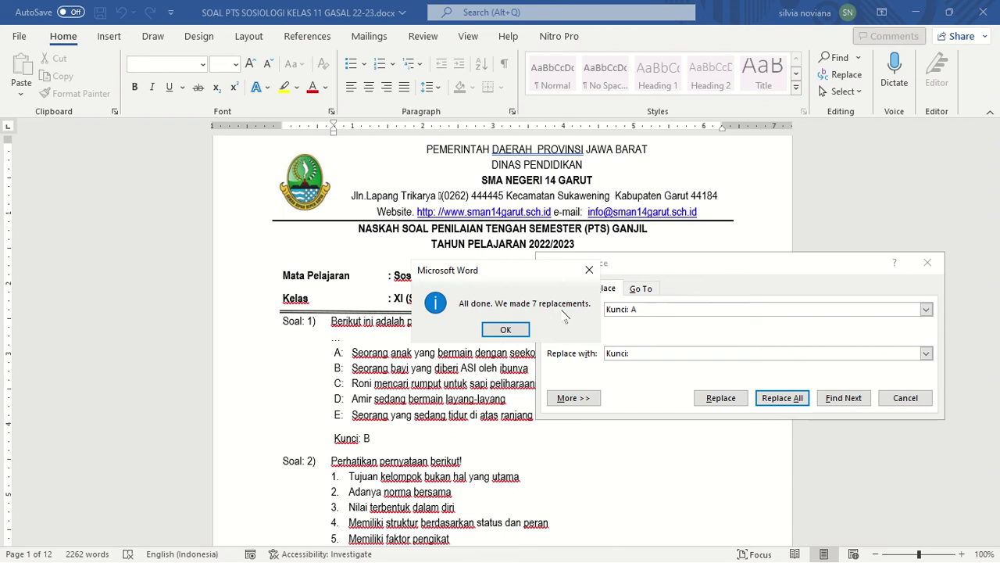
left_click(514, 329)
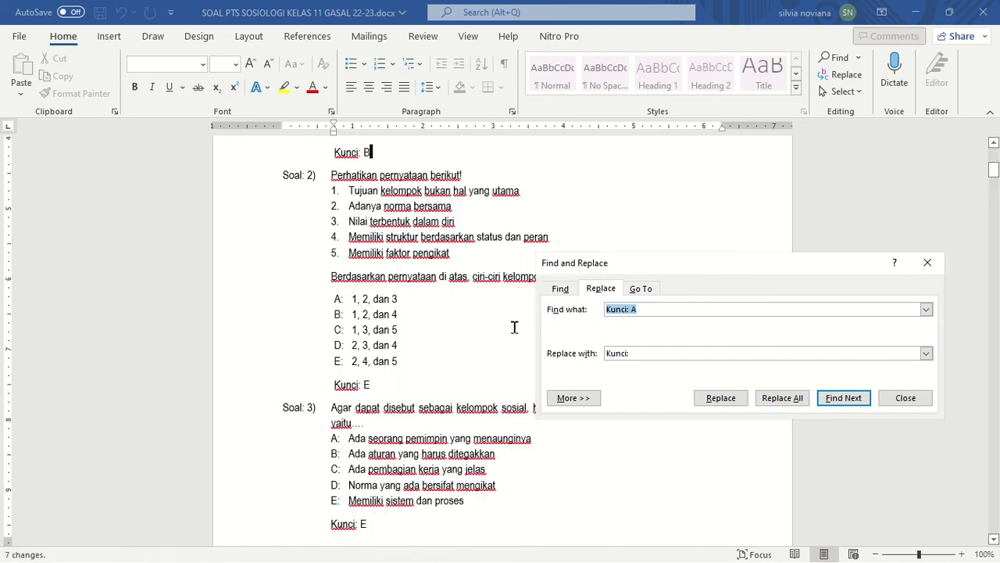
Replace all 'Kunci: B' with a blank 'Kunci:', making 14 replacements
left_click(681, 310)
key("BackSpace")
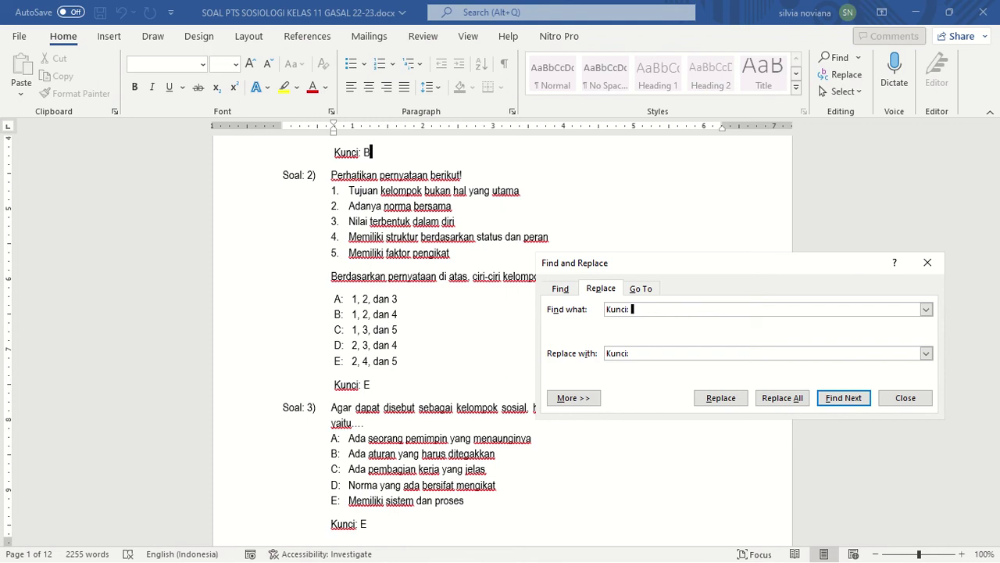
type("B")
left_click(781, 397)
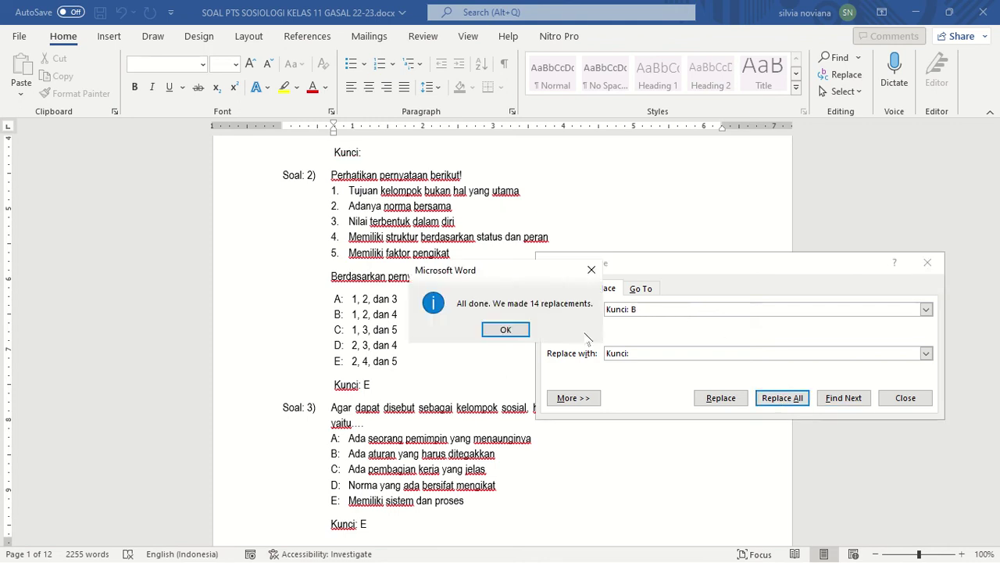
left_click(508, 329)
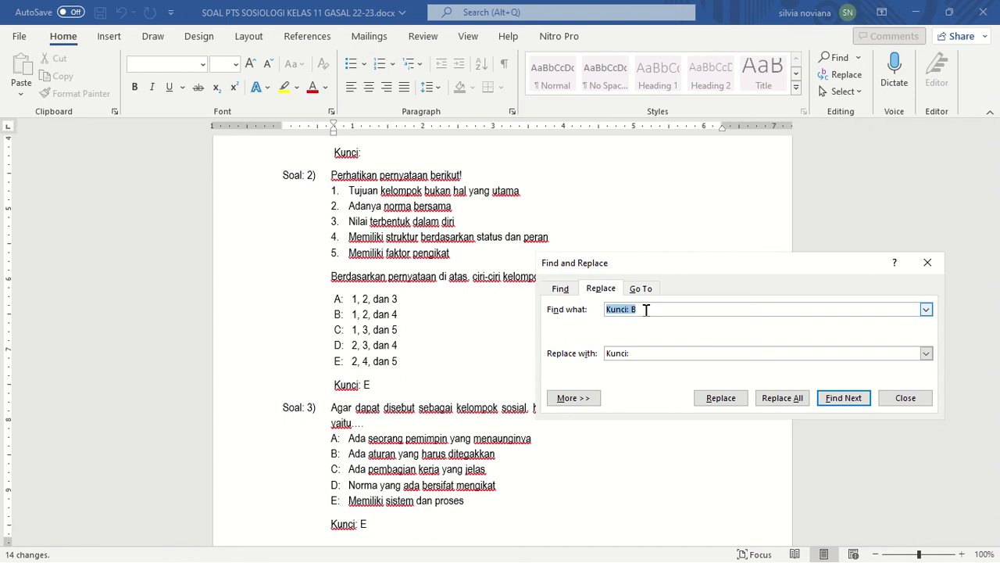
Replace all 'Kunci: C' with a blank 'Kunci:', making 4 replacements
left_click(648, 310)
key("BackSpace")
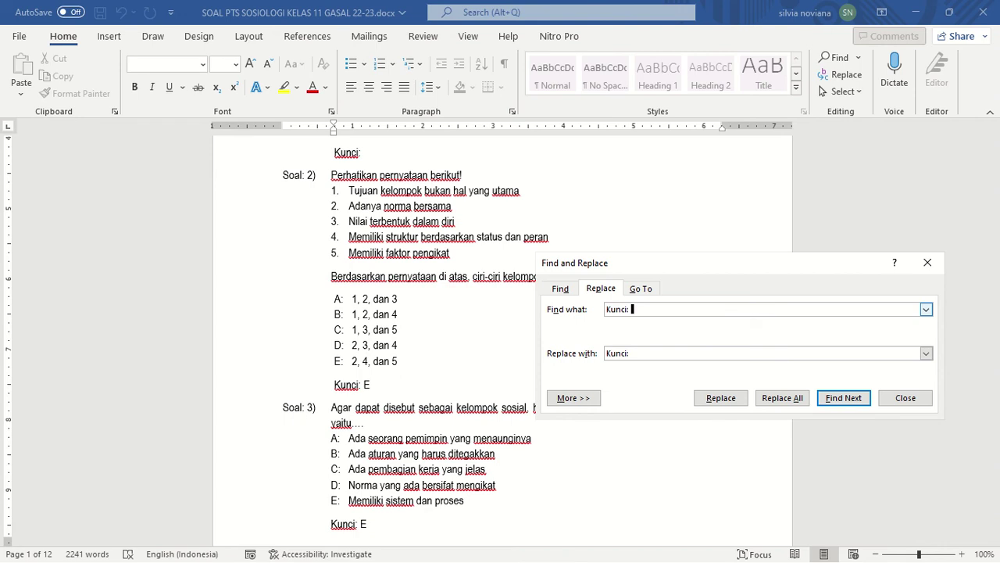
type("C")
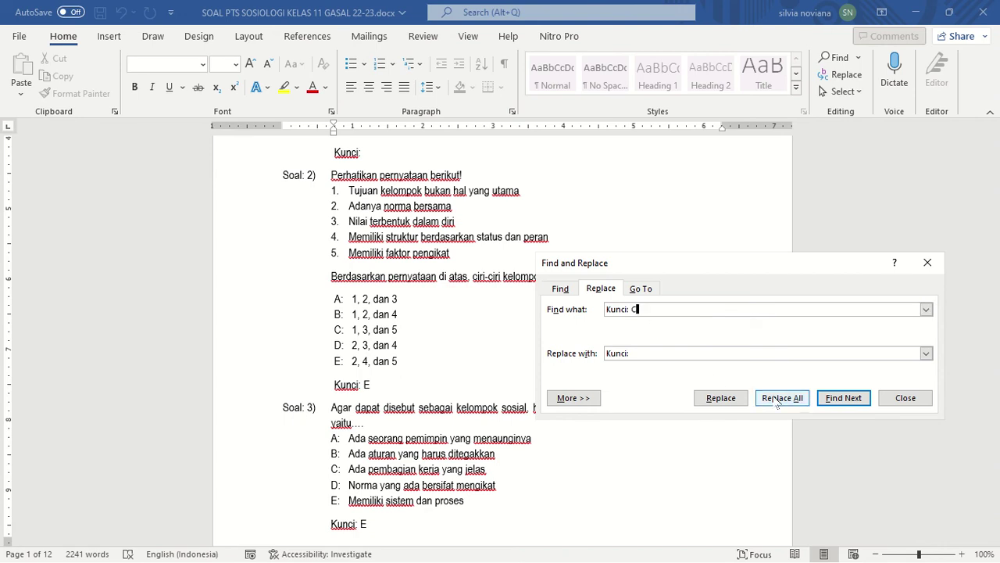
left_click(782, 397)
left_click(506, 329)
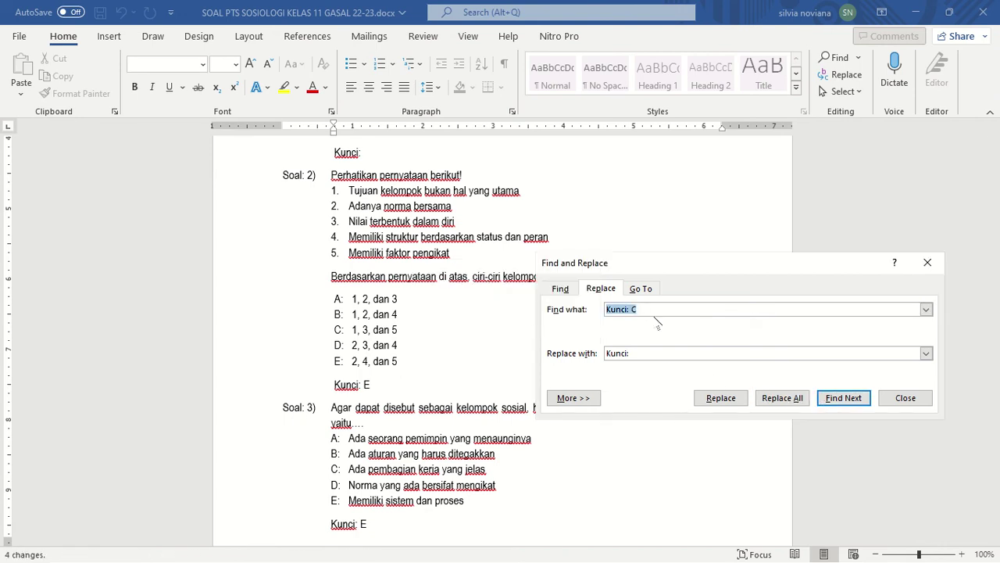
Replace all 'Kunci: D' with a blank 'Kunci:', making 7 replacements
left_click(655, 309)
key("BackSpace")
type("D")
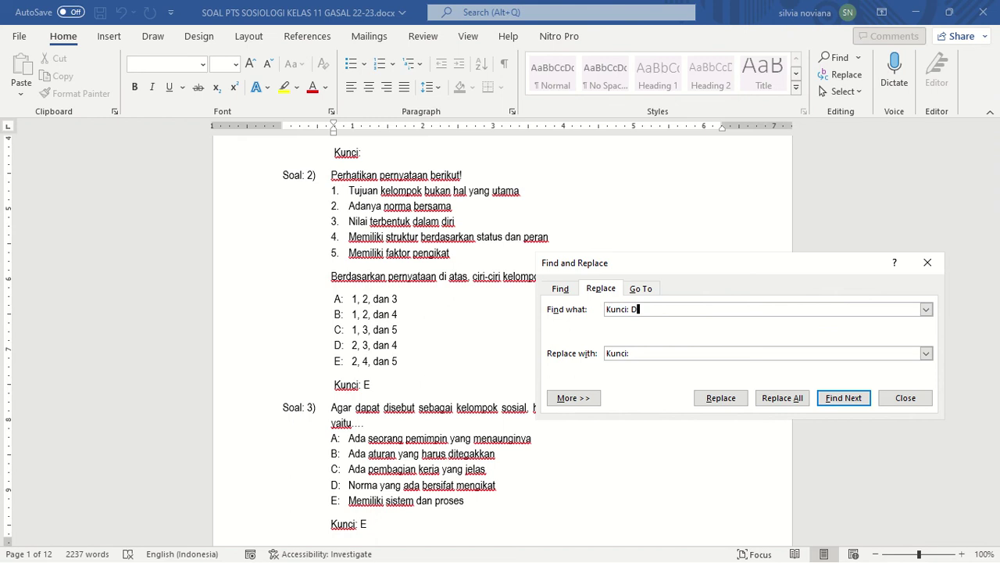
left_click(791, 399)
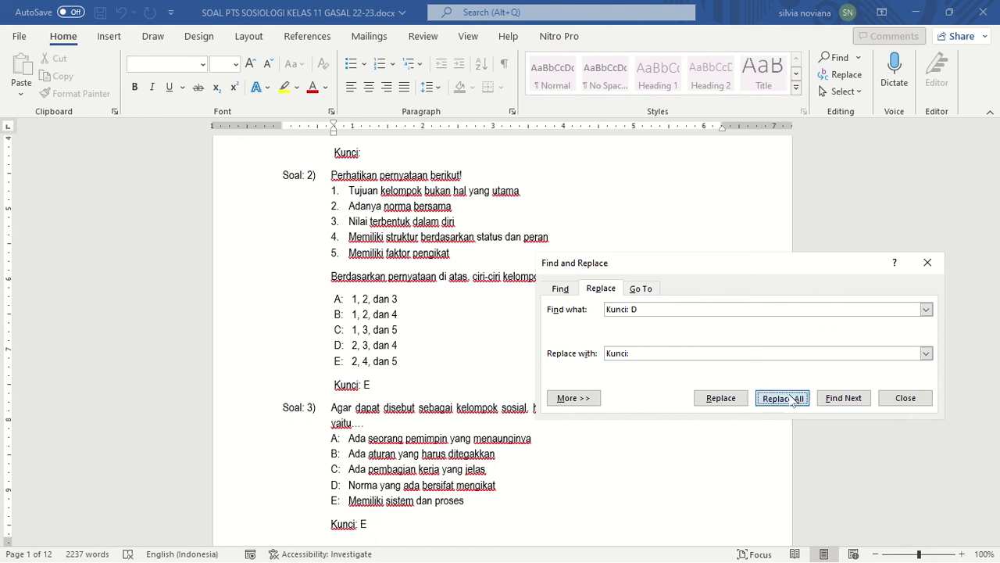
left_click(505, 329)
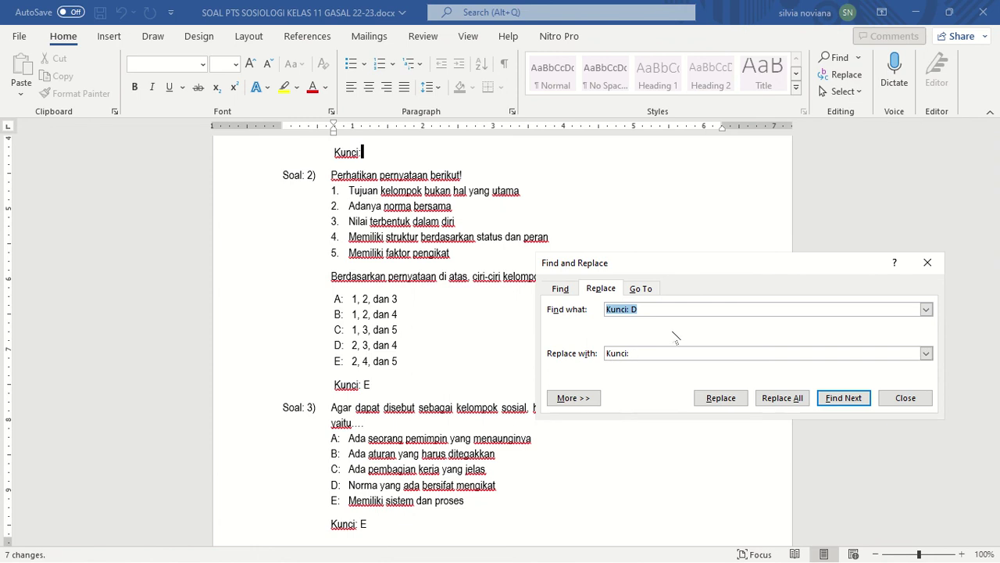
Replace all 'Kunci: E' with a blank 'Kunci:' (7 replacements) and close the dialog
left_click(665, 308)
key("BackSpace")
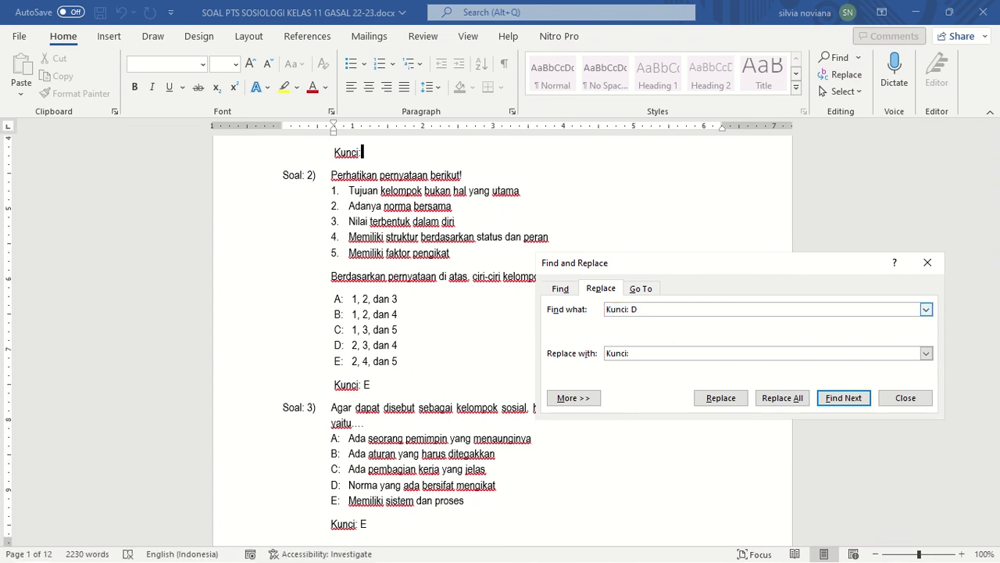
type("E")
left_click(800, 399)
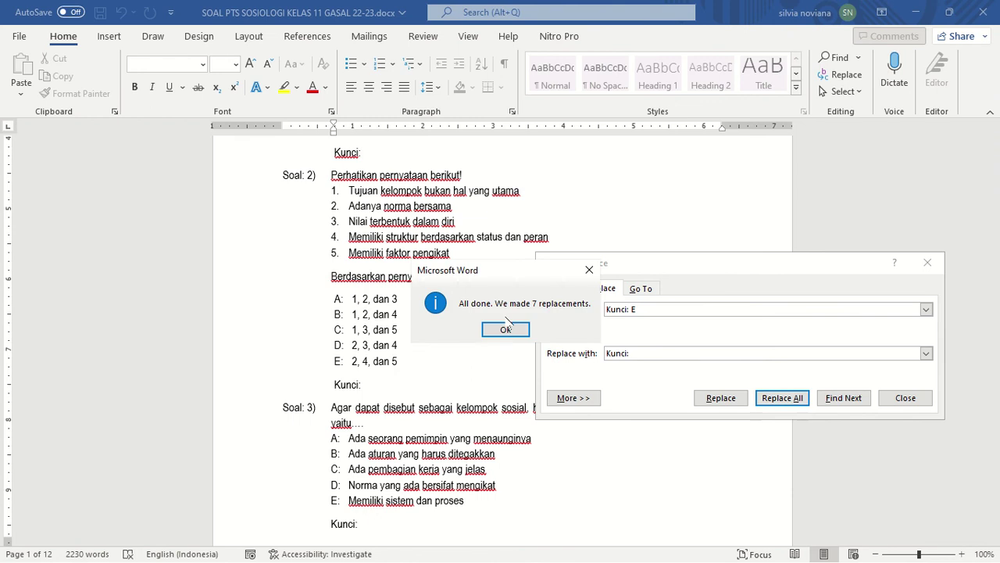
left_click(504, 327)
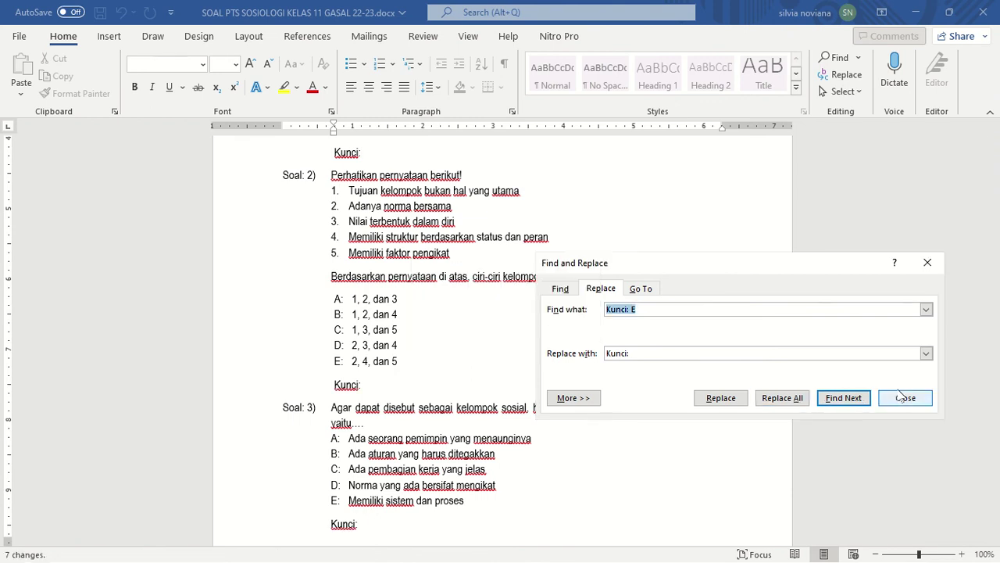
left_click(941, 269)
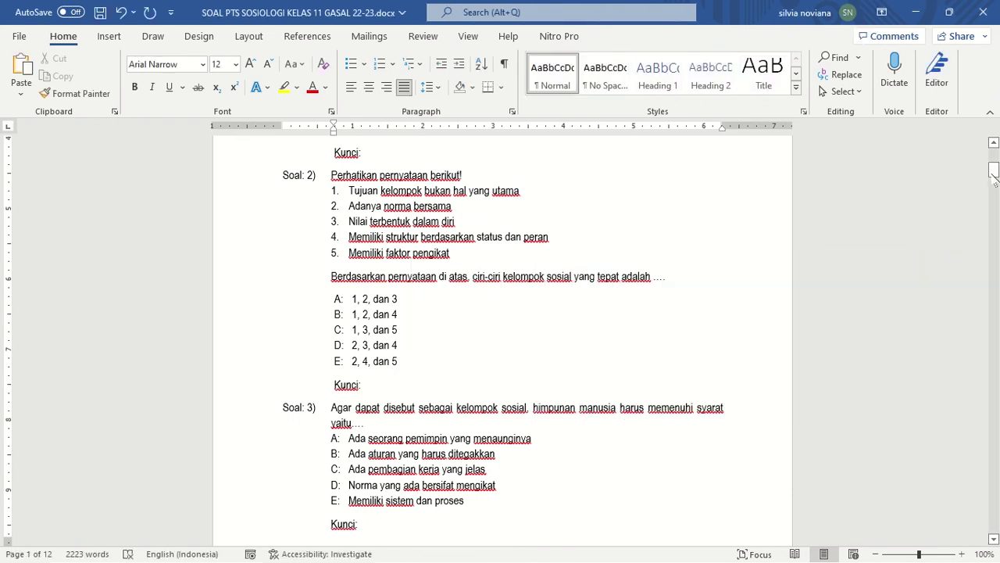
mouse_move(994, 173)
left_mouse_down()
mouse_move(995, 156)
mouse_move(994, 271)
left_mouse_up()
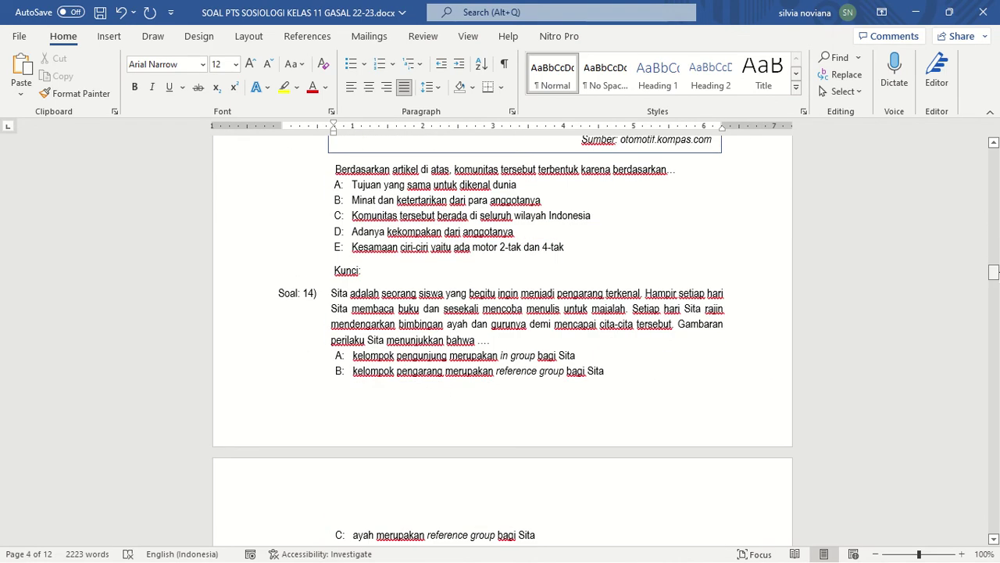
left_click_drag(994, 271, 994, 510)
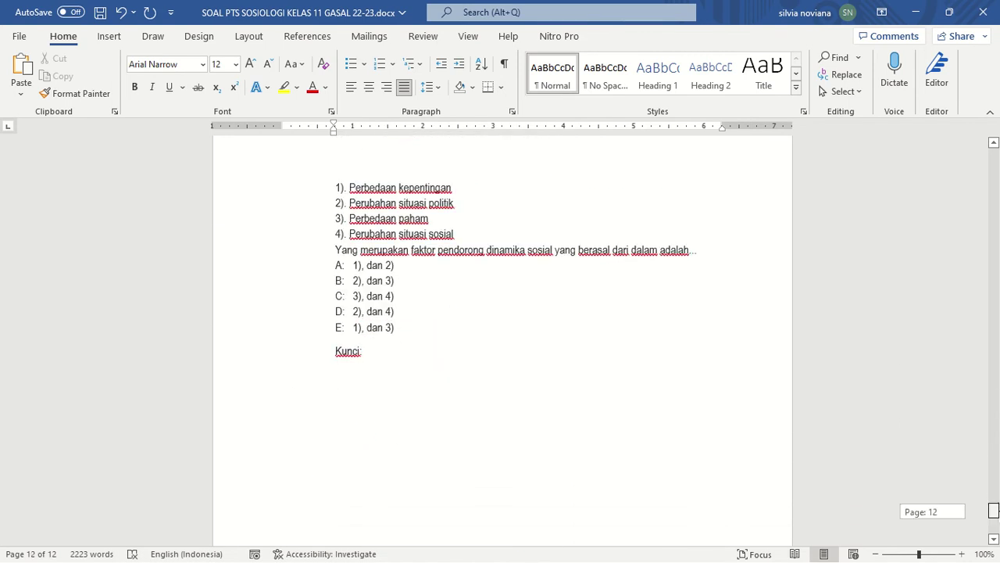
left_click_drag(994, 509, 994, 457)
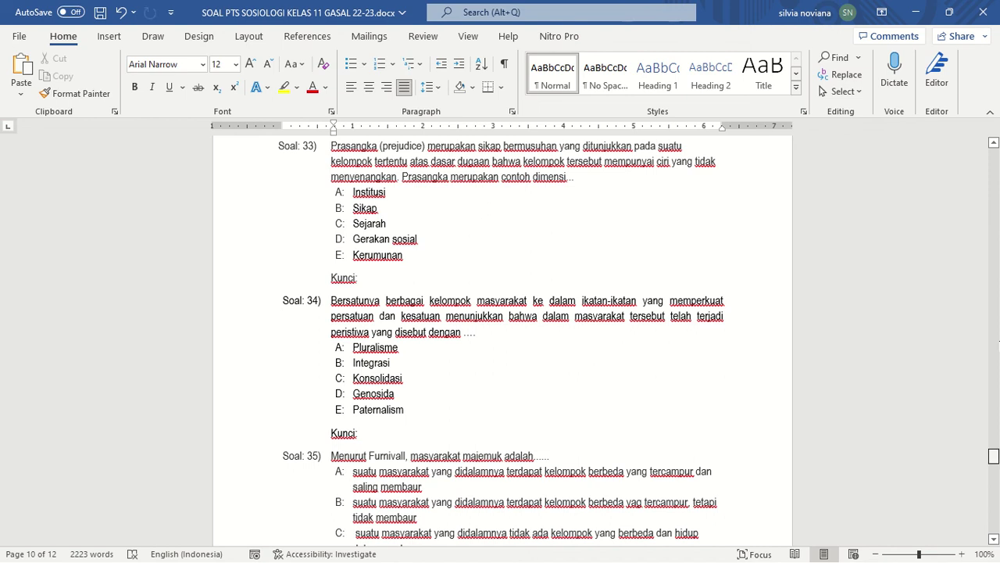
scroll(998, 297, "up", 1)
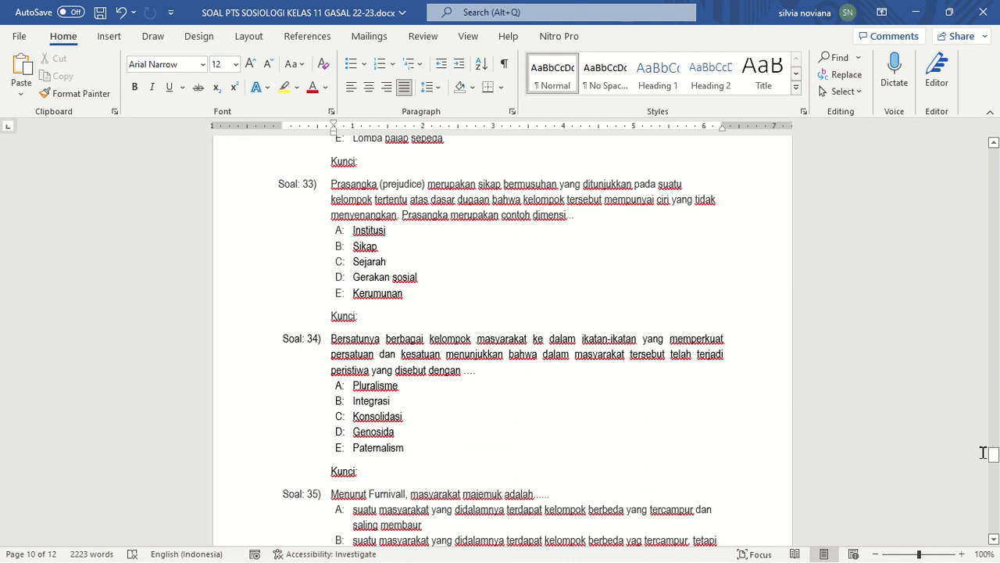
left_click_drag(995, 461, 994, 194)
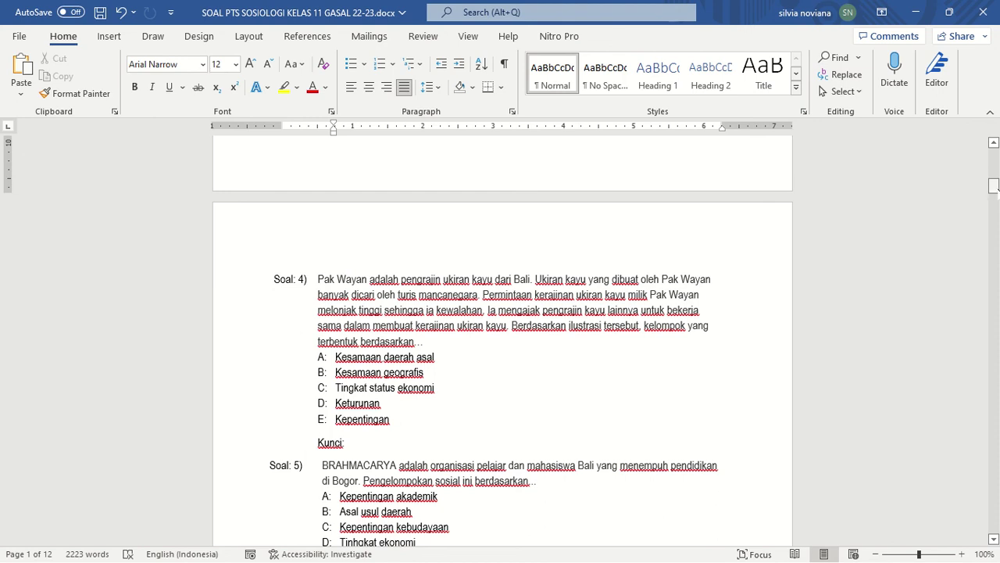
left_click_drag(993, 193, 994, 155)
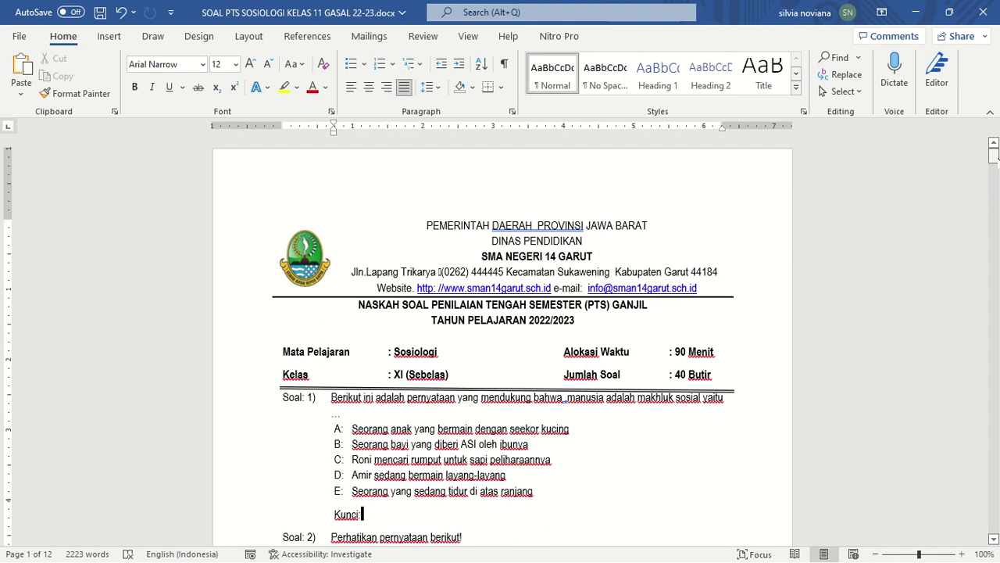